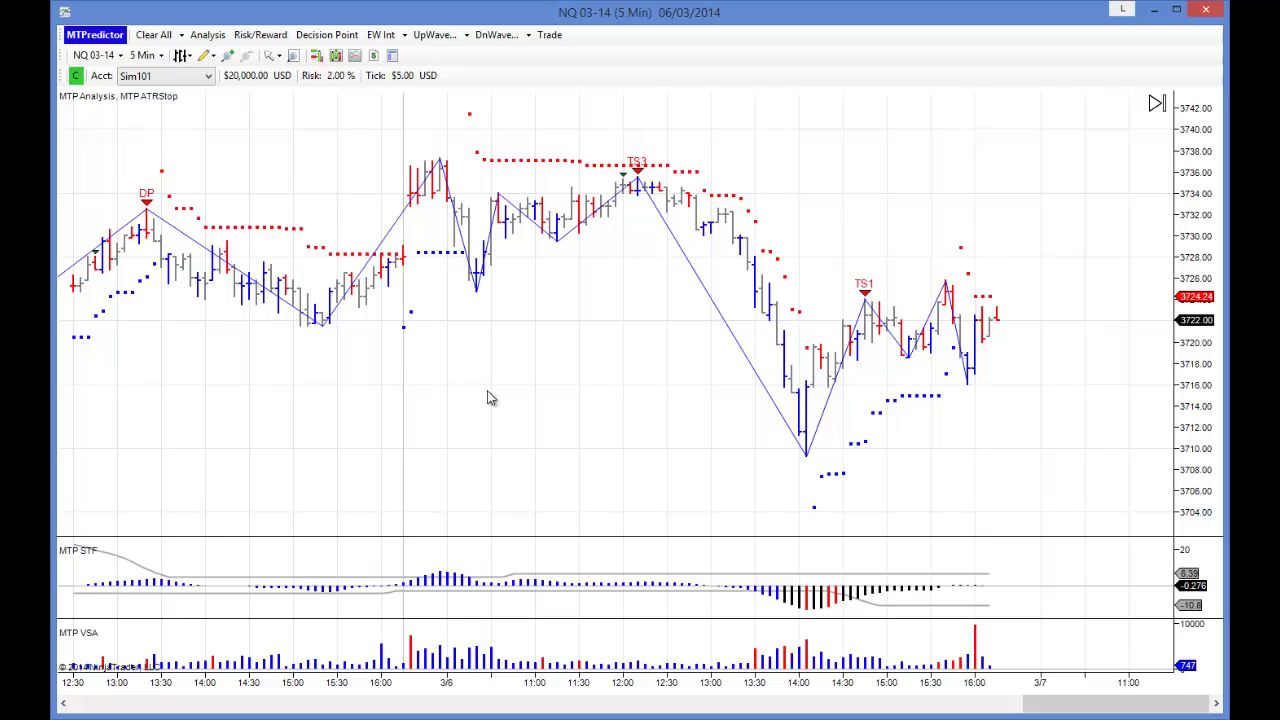
# Change the NQ 03-14 chart from 5 Min to 15 Min bars and pan to the latest bars.
pyautogui.scroll(-2, 437, 389)
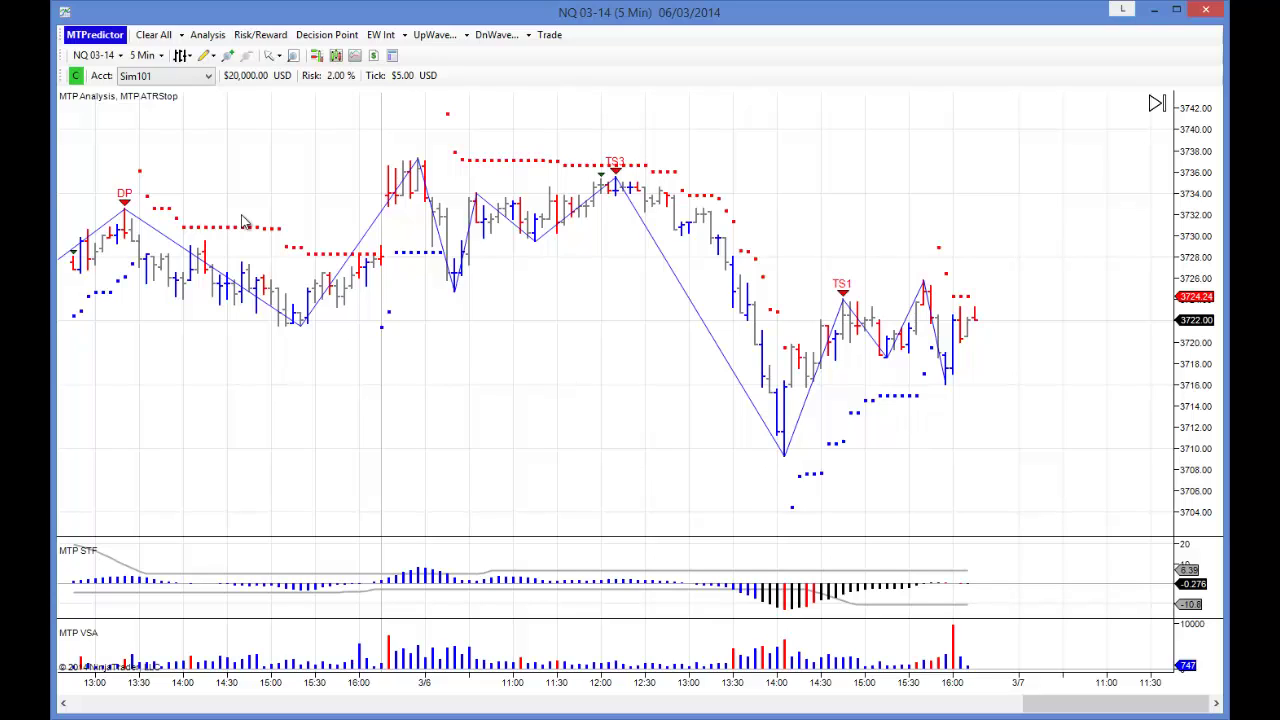
pyautogui.click(156, 62)
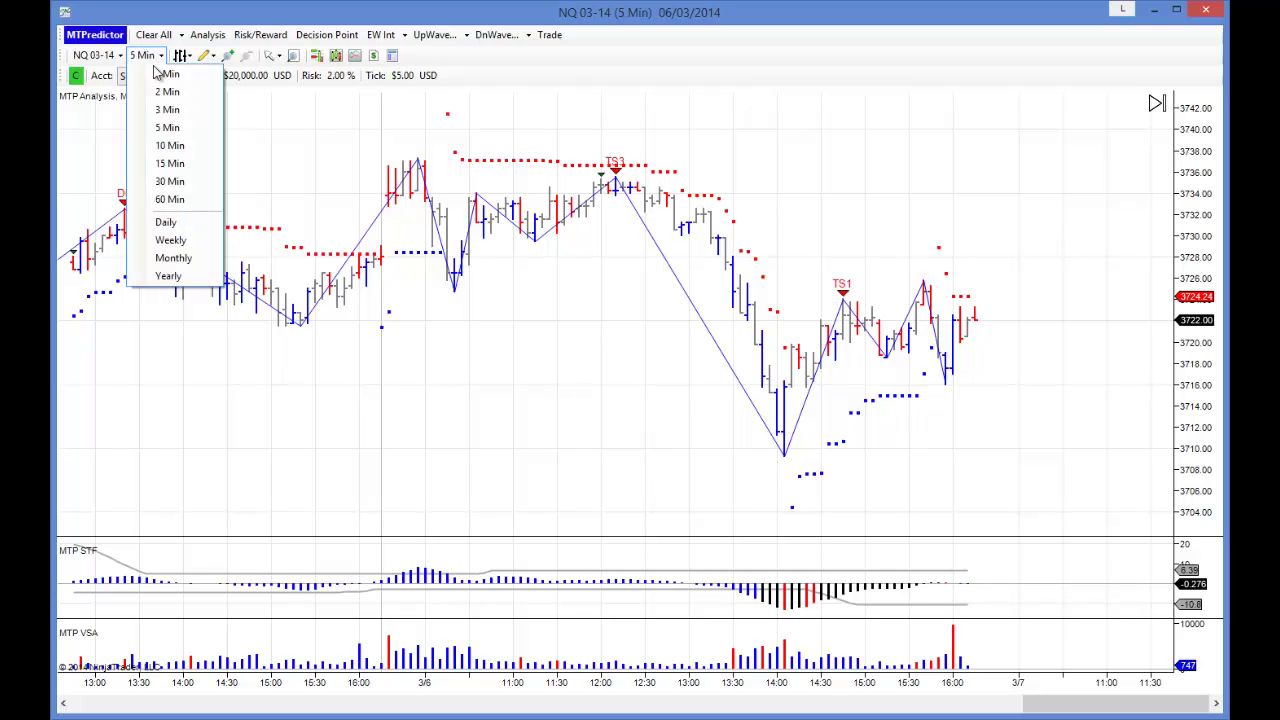
pyautogui.click(174, 166)
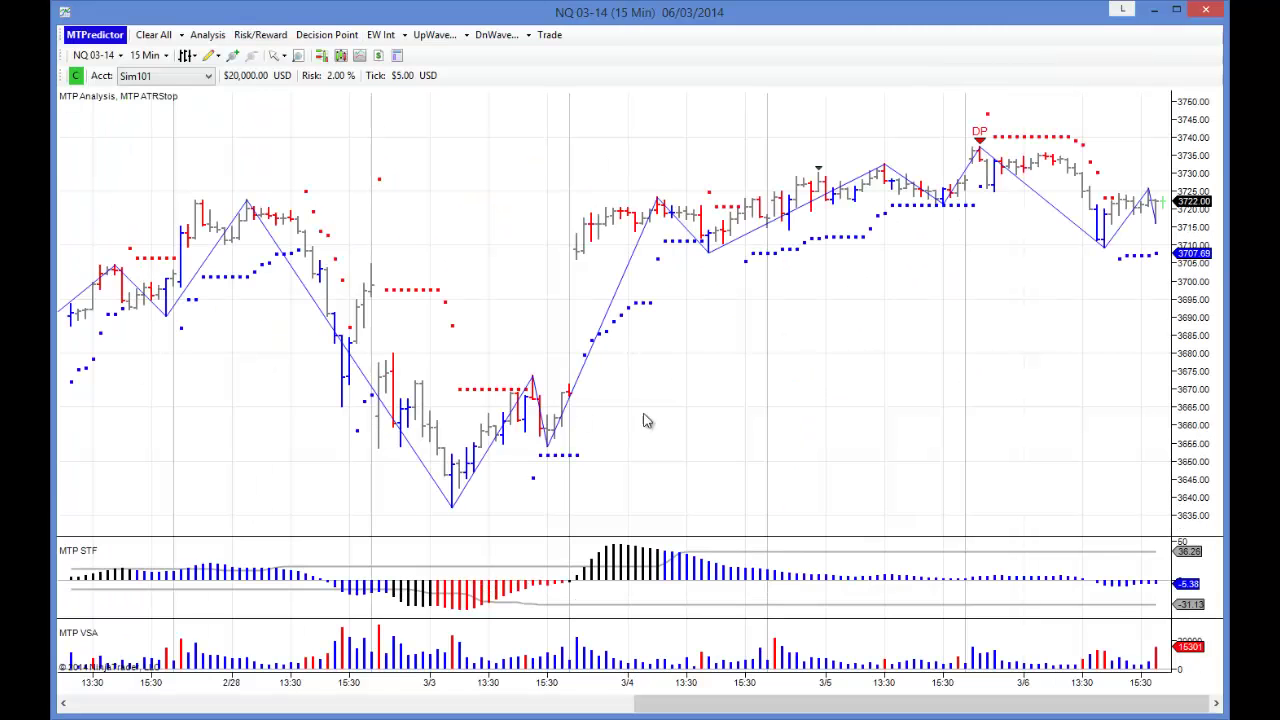
pyautogui.moveTo(646, 420); pyautogui.dragTo(586, 417)
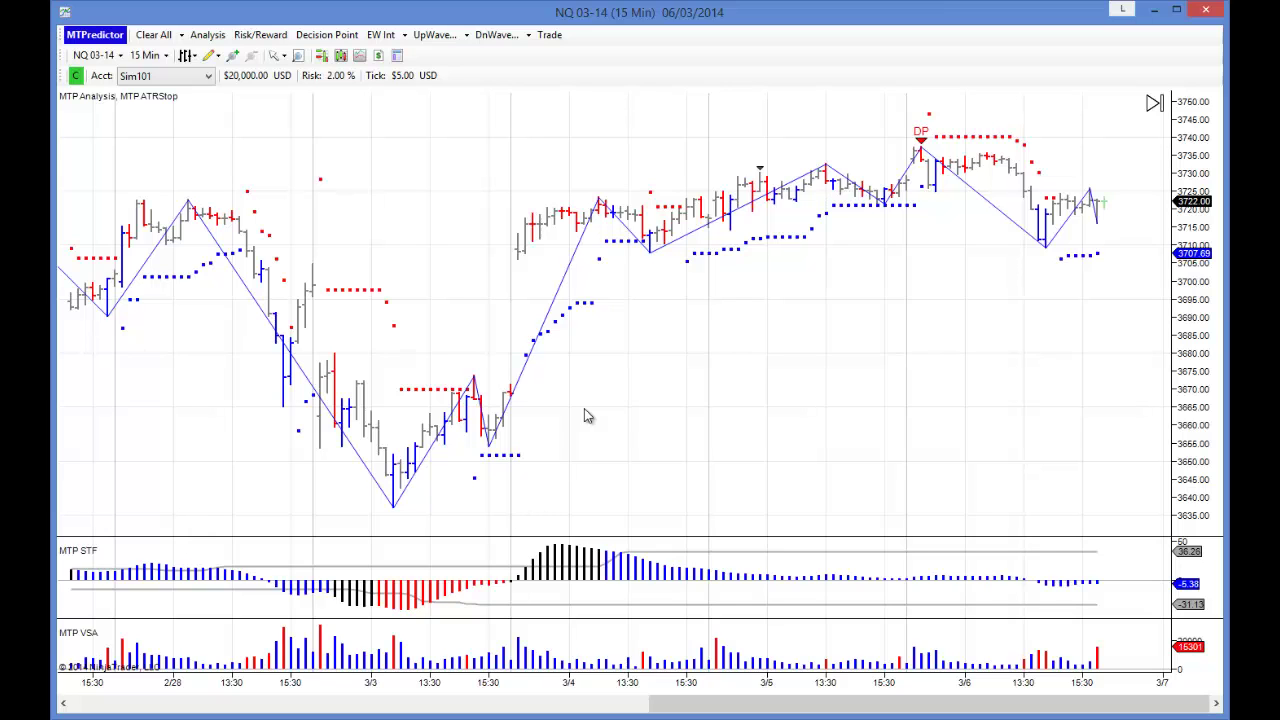
pyautogui.scroll(3, 850, 353)
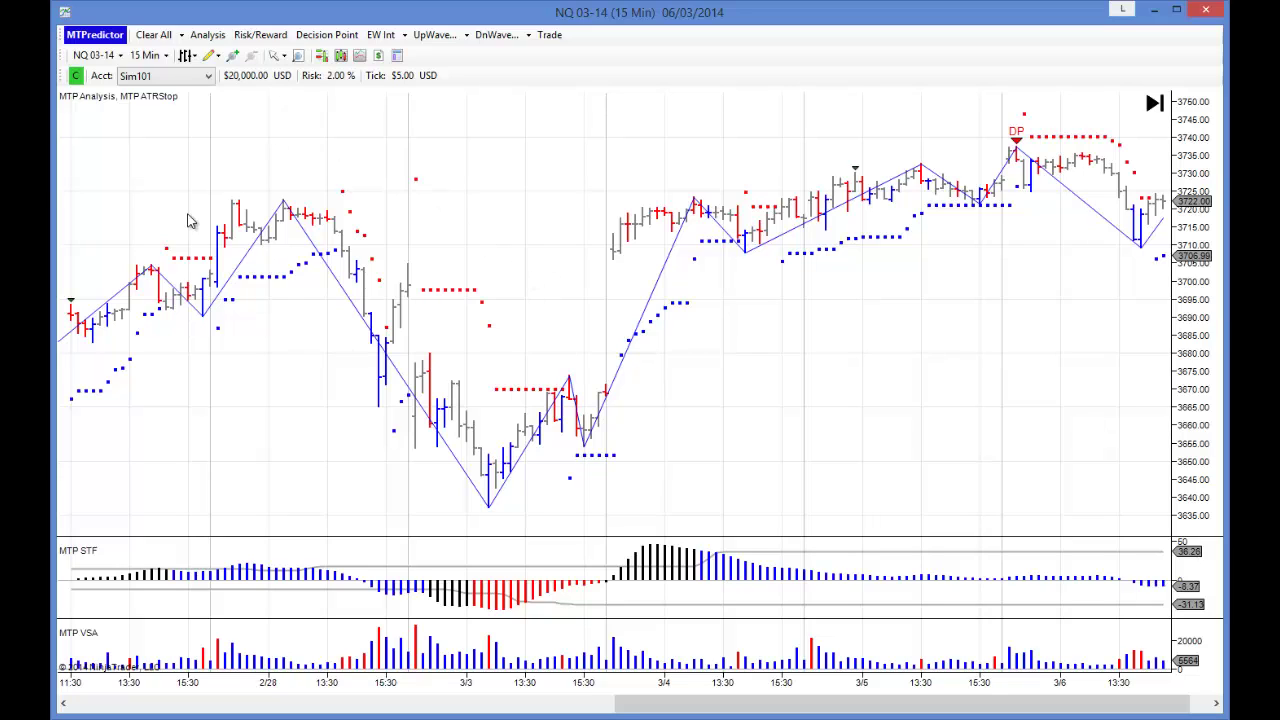
# Add a decision point zone over the recent highs, about 3733–3746, from 3/5 to the 3/6 DP.
pyautogui.rightClick(287, 201)
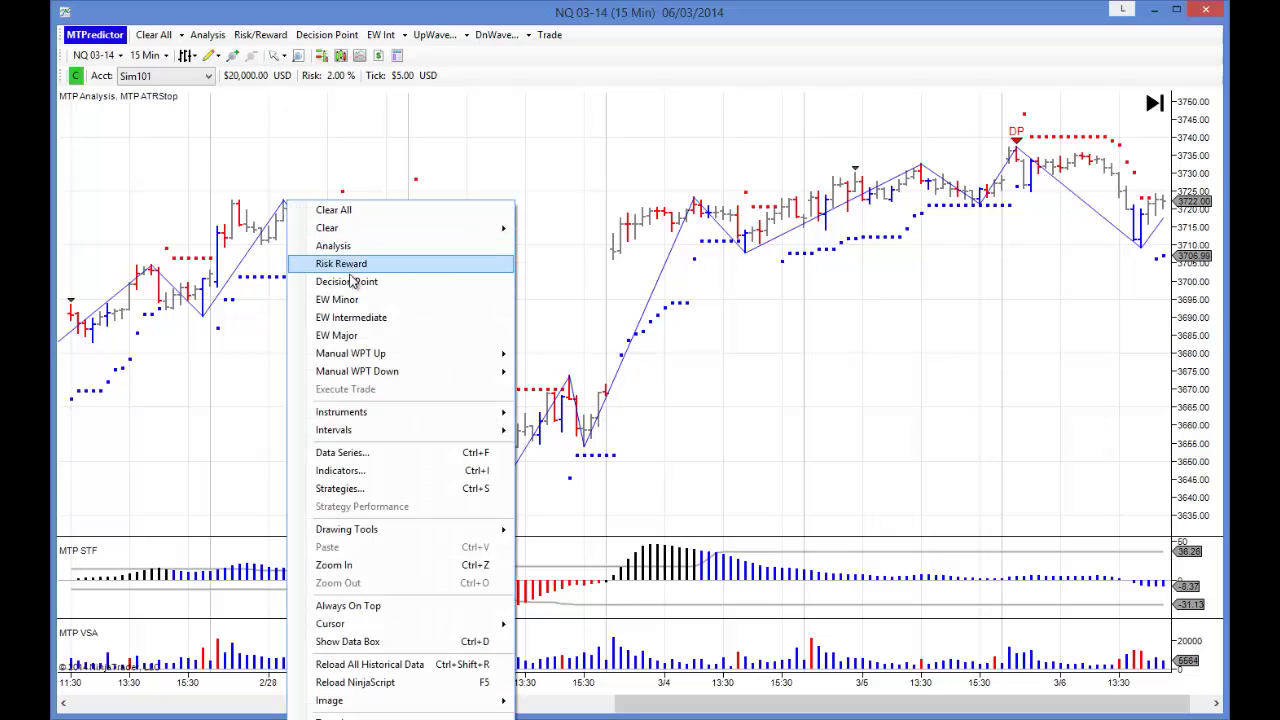
pyautogui.click(351, 283)
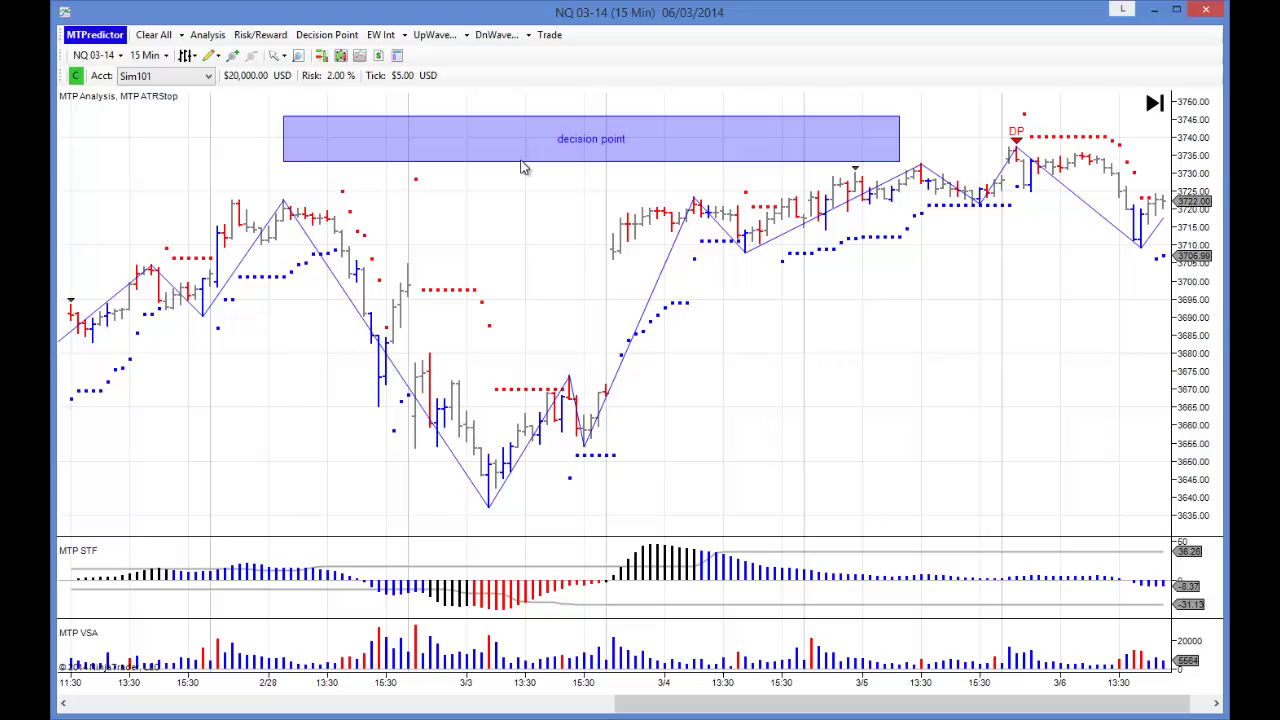
pyautogui.moveTo(789, 314); pyautogui.dragTo(606, 334)
pyautogui.moveTo(413, 157); pyautogui.dragTo(603, 157)
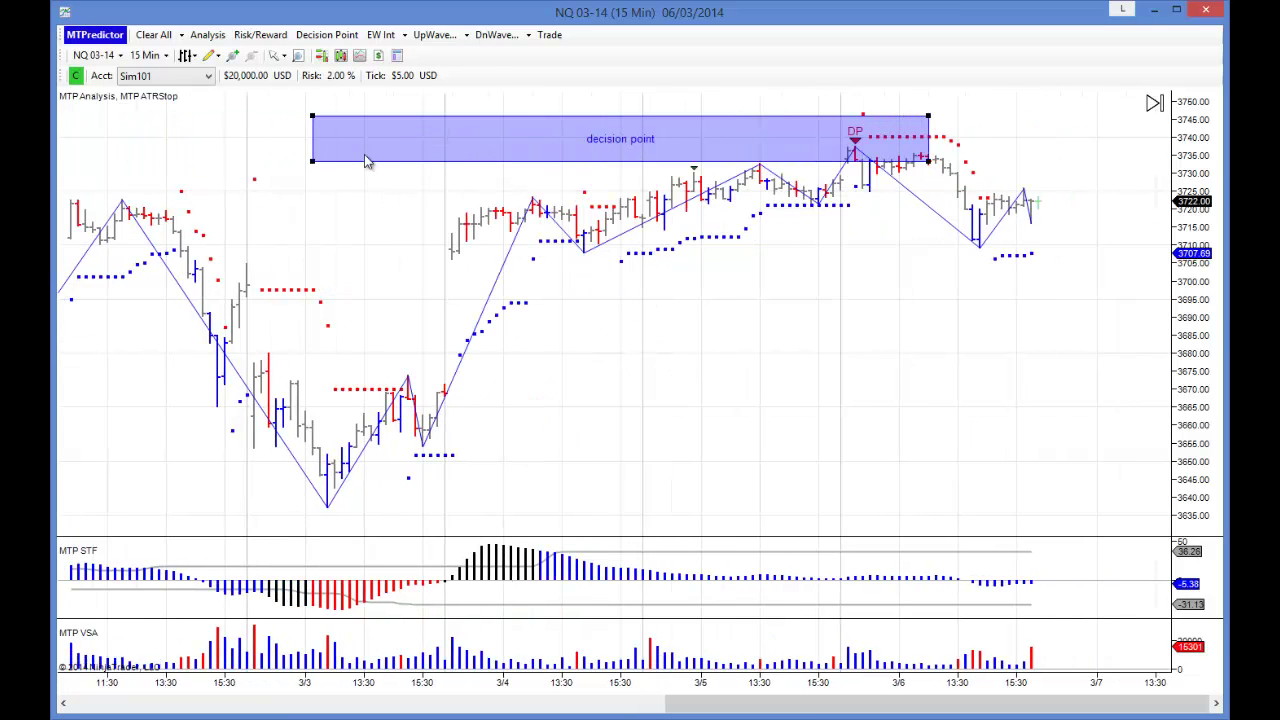
pyautogui.moveTo(314, 162); pyautogui.dragTo(656, 155)
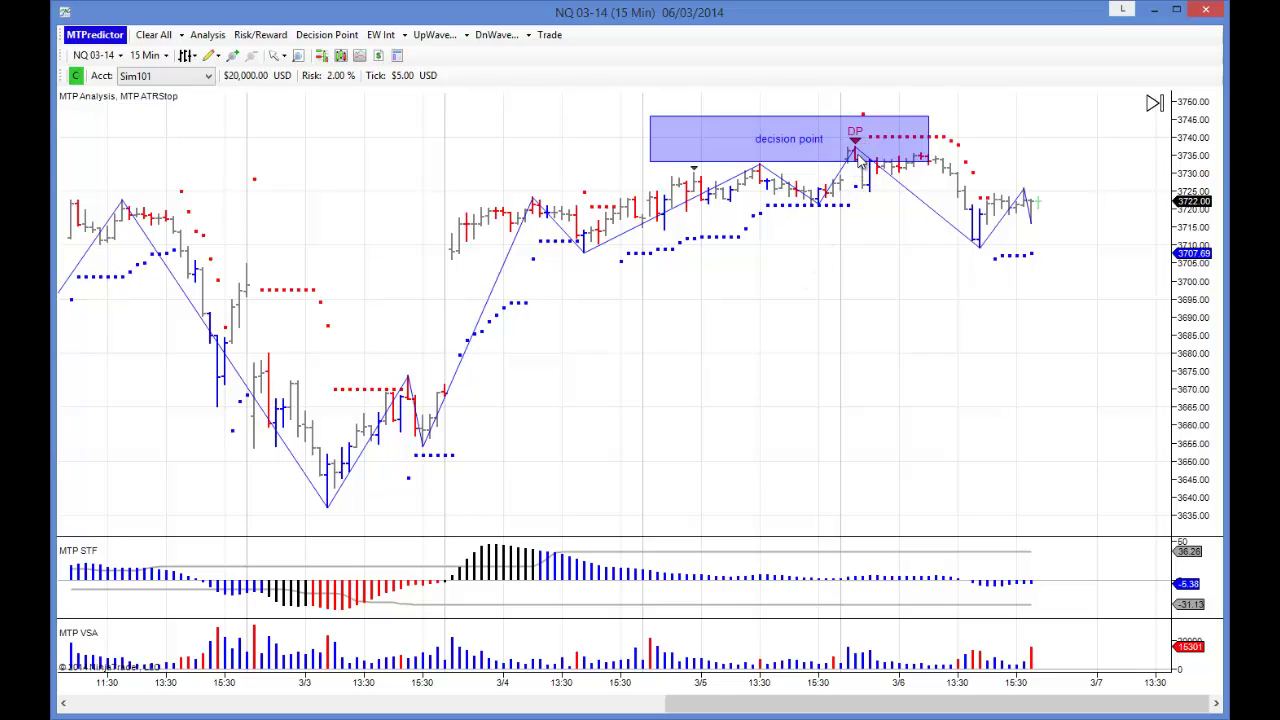
# Draw a short trade plan below the DP: 4 contracts at 3733.00, stop trigger 3737.50, 3.0 R/R.
pyautogui.rightClick(856, 170)
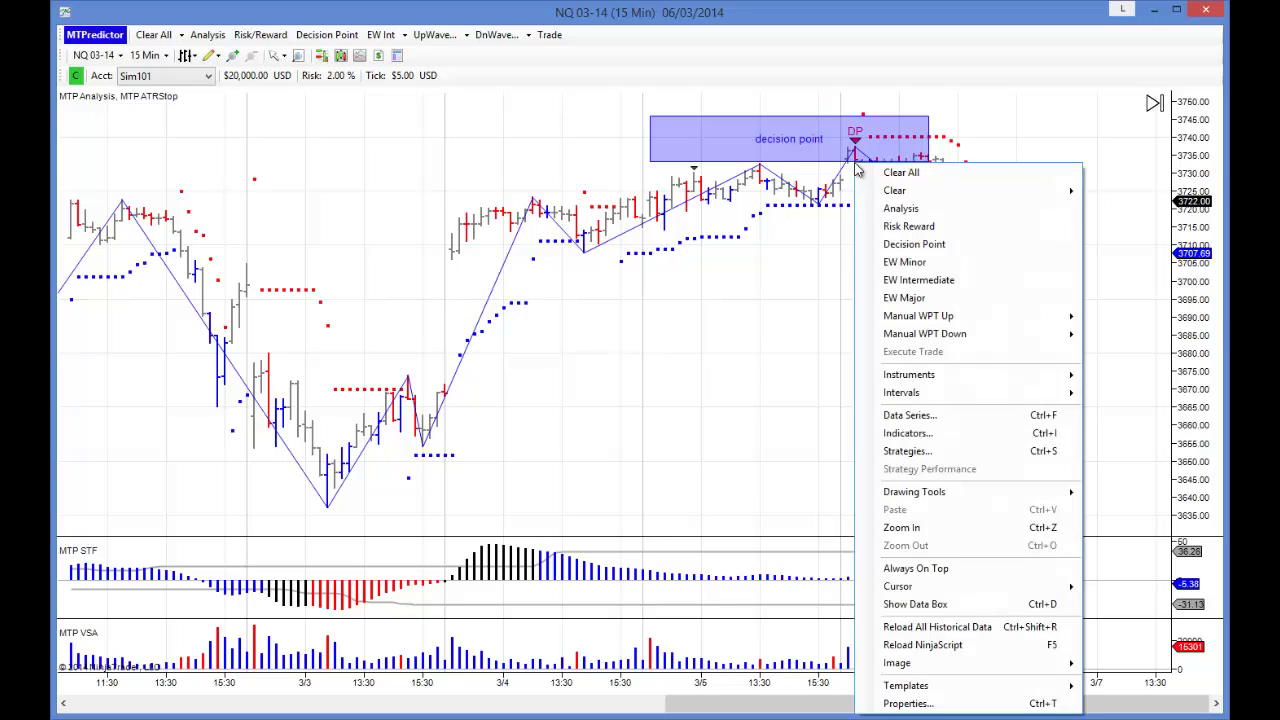
pyautogui.click(897, 208)
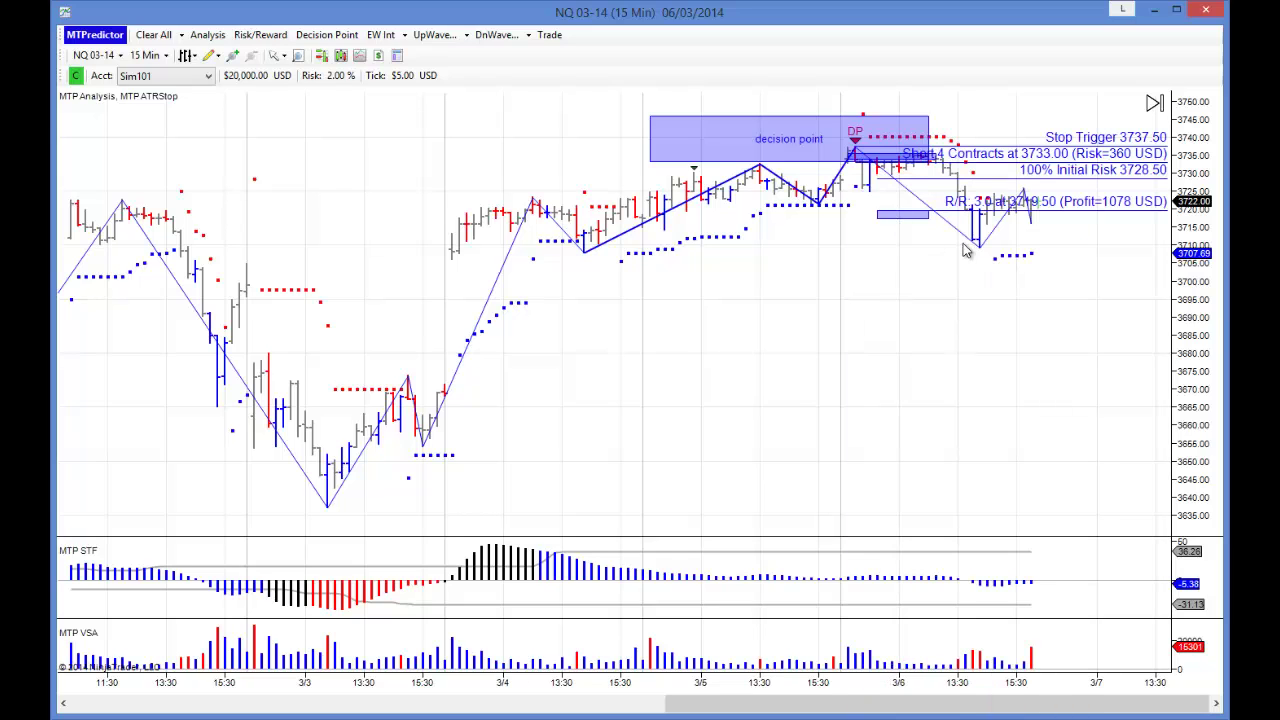
pyautogui.rightClick(679, 310)
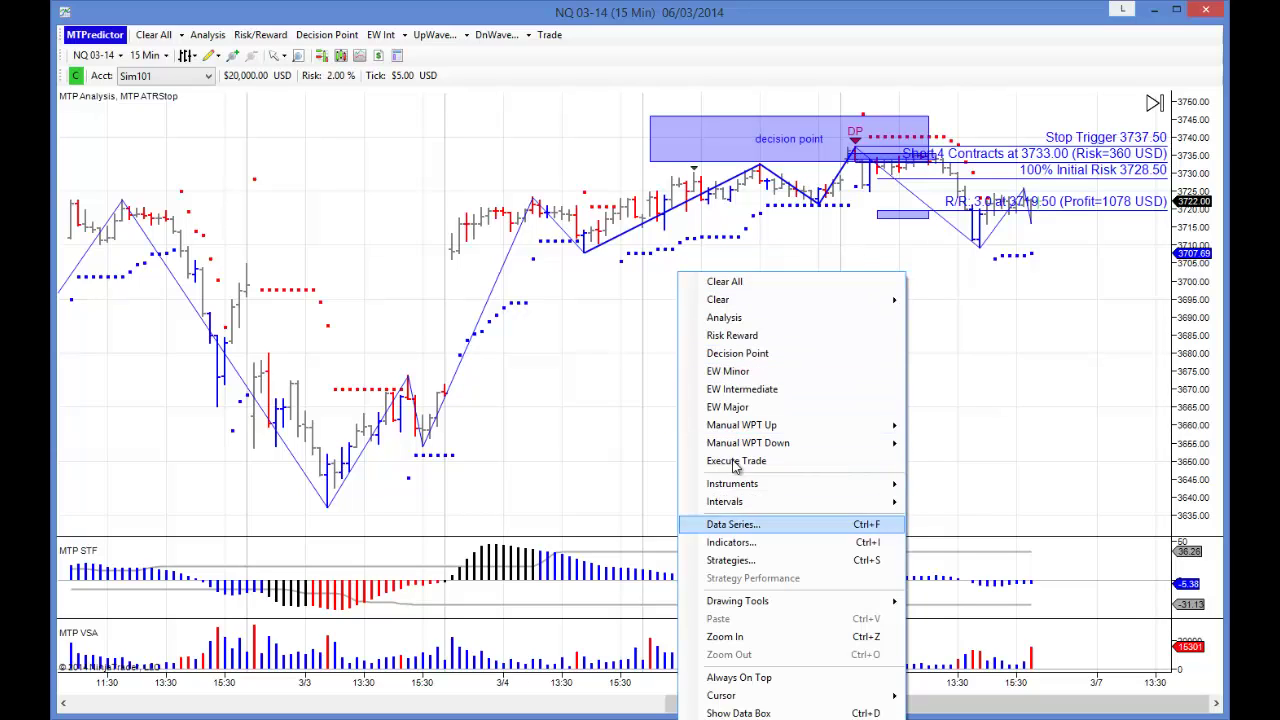
# Clear the TS target markings and the risk/reward trade lines and labels from the chart.
pyautogui.moveTo(851, 310)
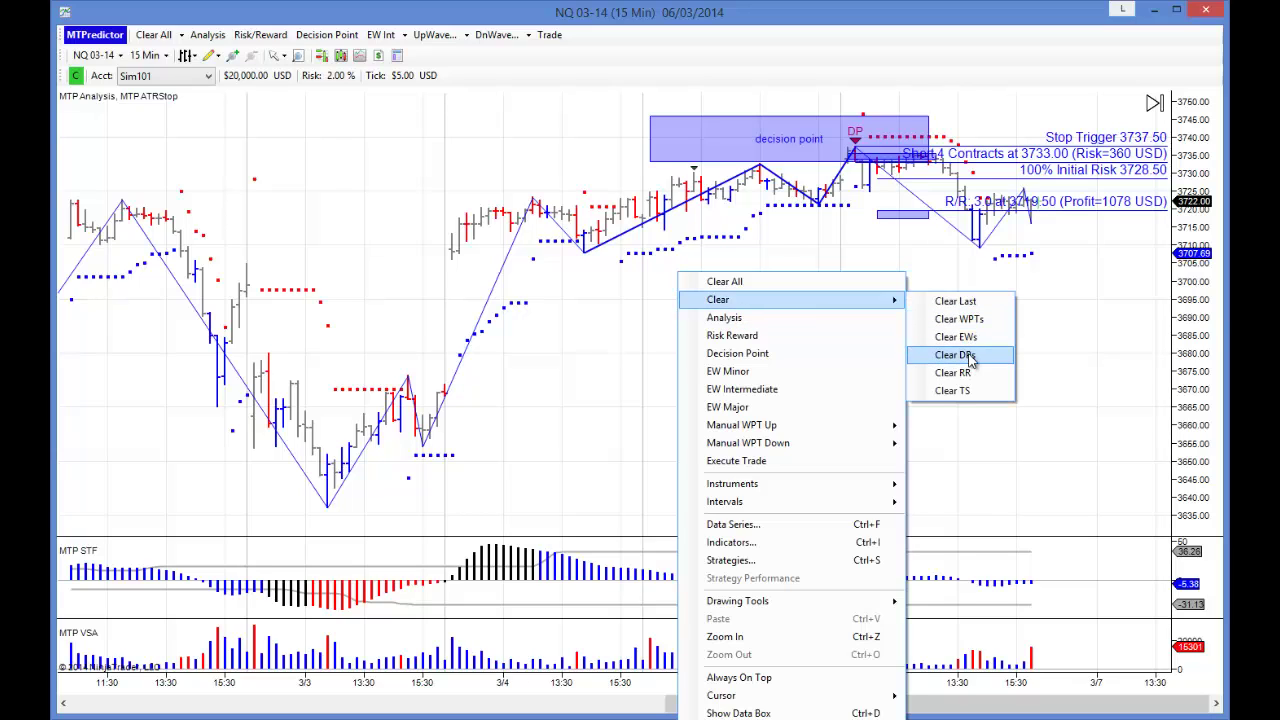
pyautogui.click(960, 390)
pyautogui.rightClick(840, 342)
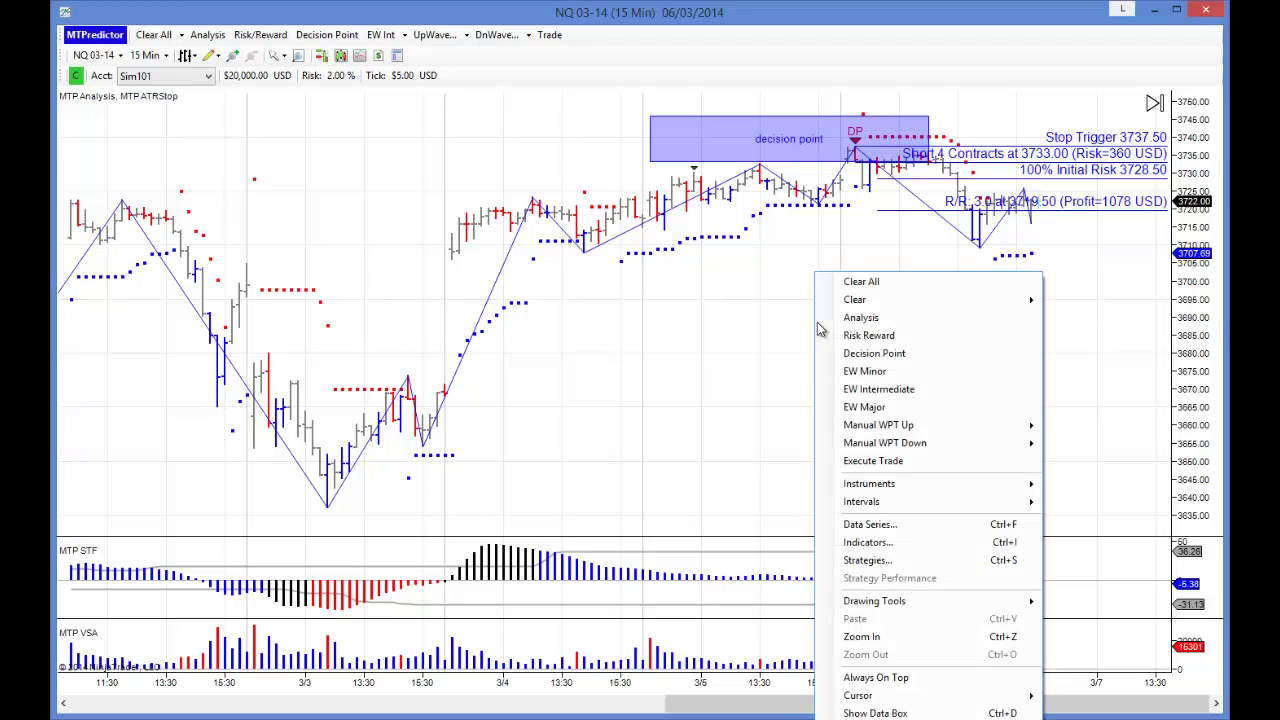
pyautogui.moveTo(888, 310)
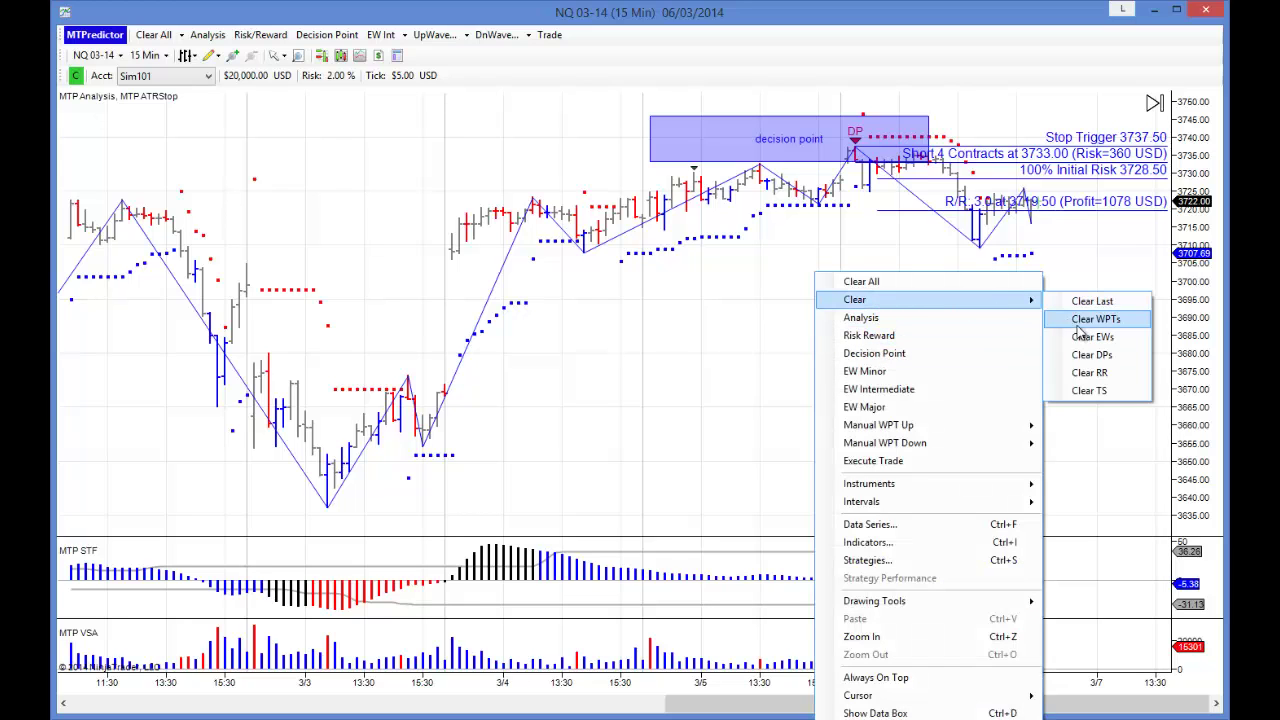
pyautogui.click(1100, 373)
pyautogui.scroll(-3, 847, 378)
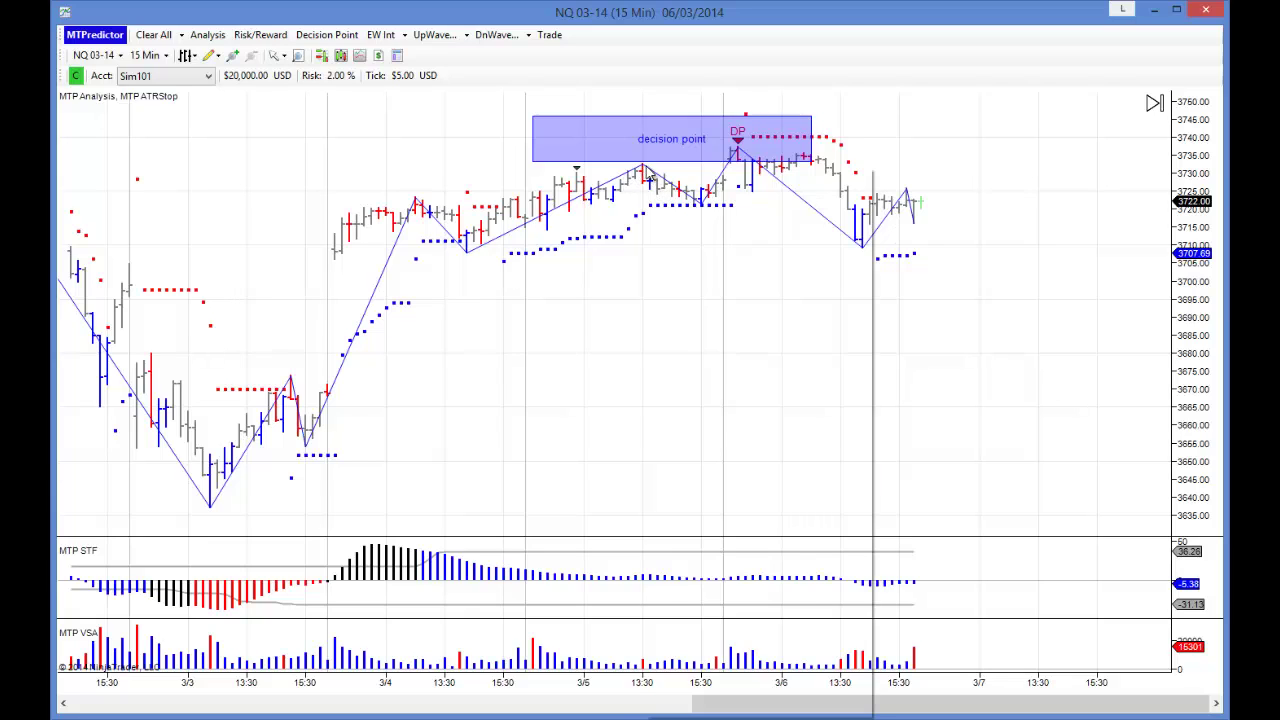
# Add a second, narrow decision point zone near 3735 along the later highs.
pyautogui.rightClick(643, 166)
pyautogui.click(702, 247)
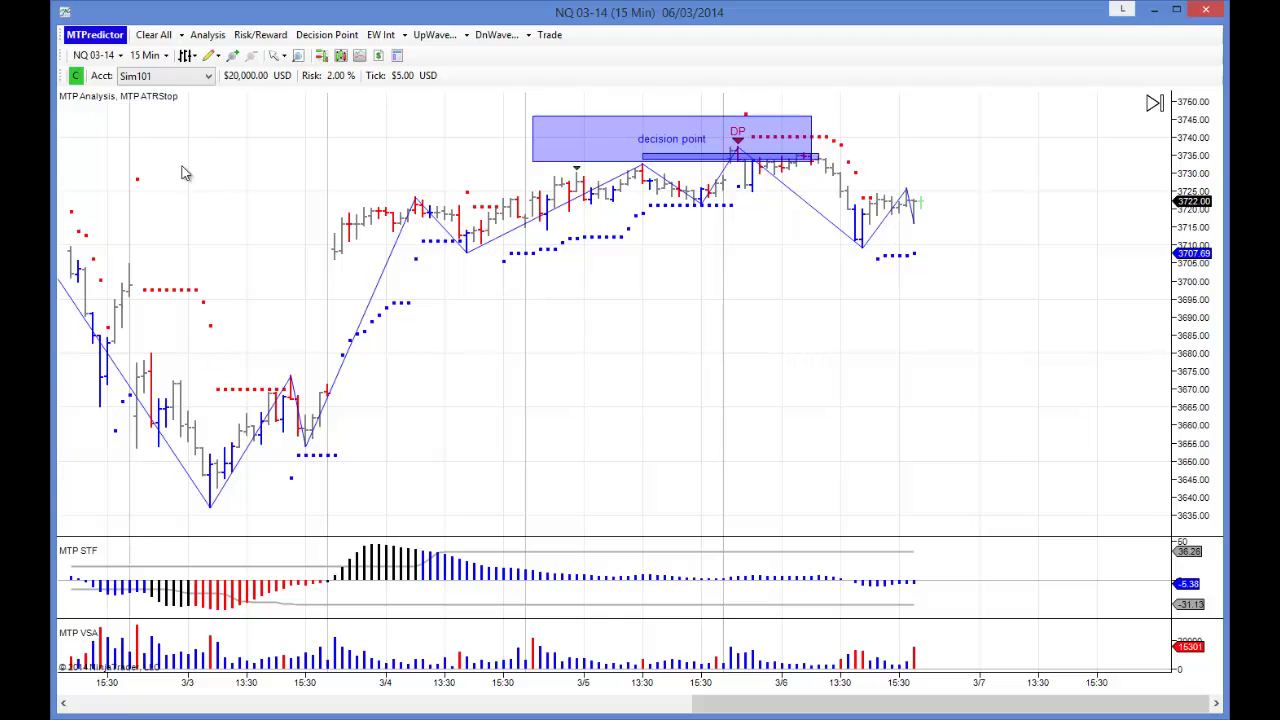
pyautogui.click(148, 55)
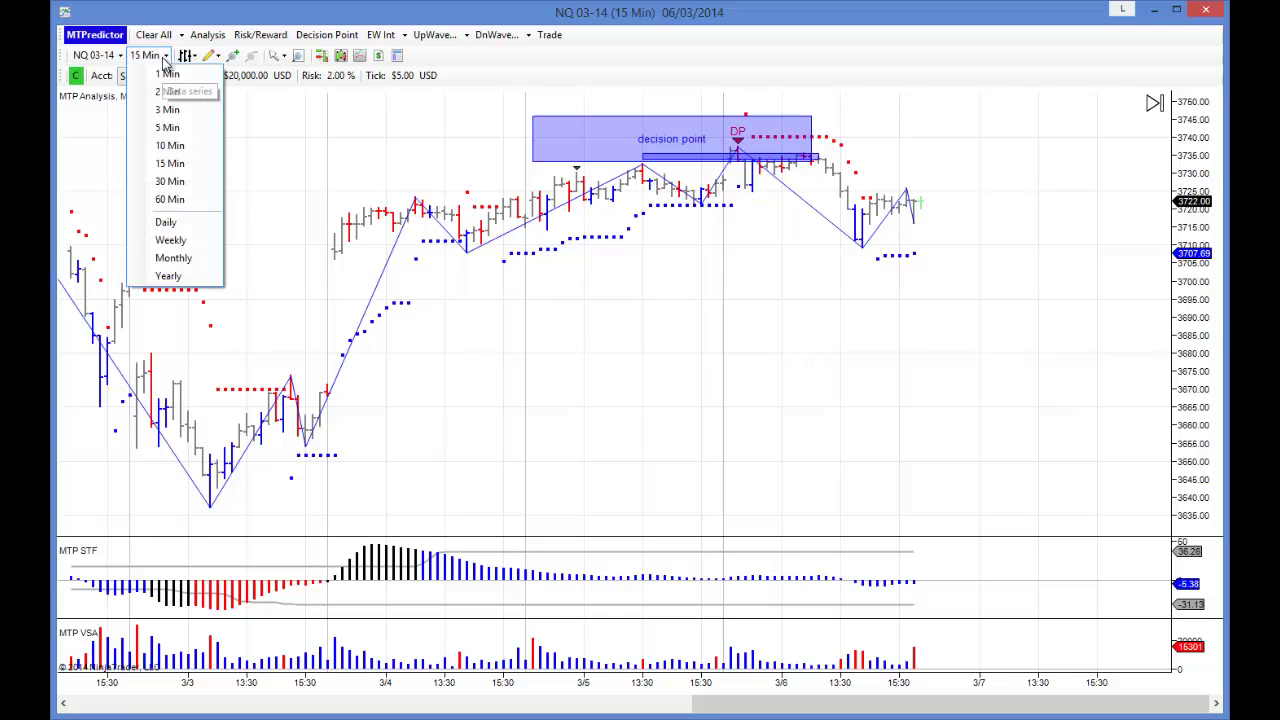
# Return to 5-minute bars and shorten the narrow decision point zone to end near 11:00 on 3/6.
pyautogui.click(172, 127)
pyautogui.moveTo(560, 375); pyautogui.dragTo(454, 371)
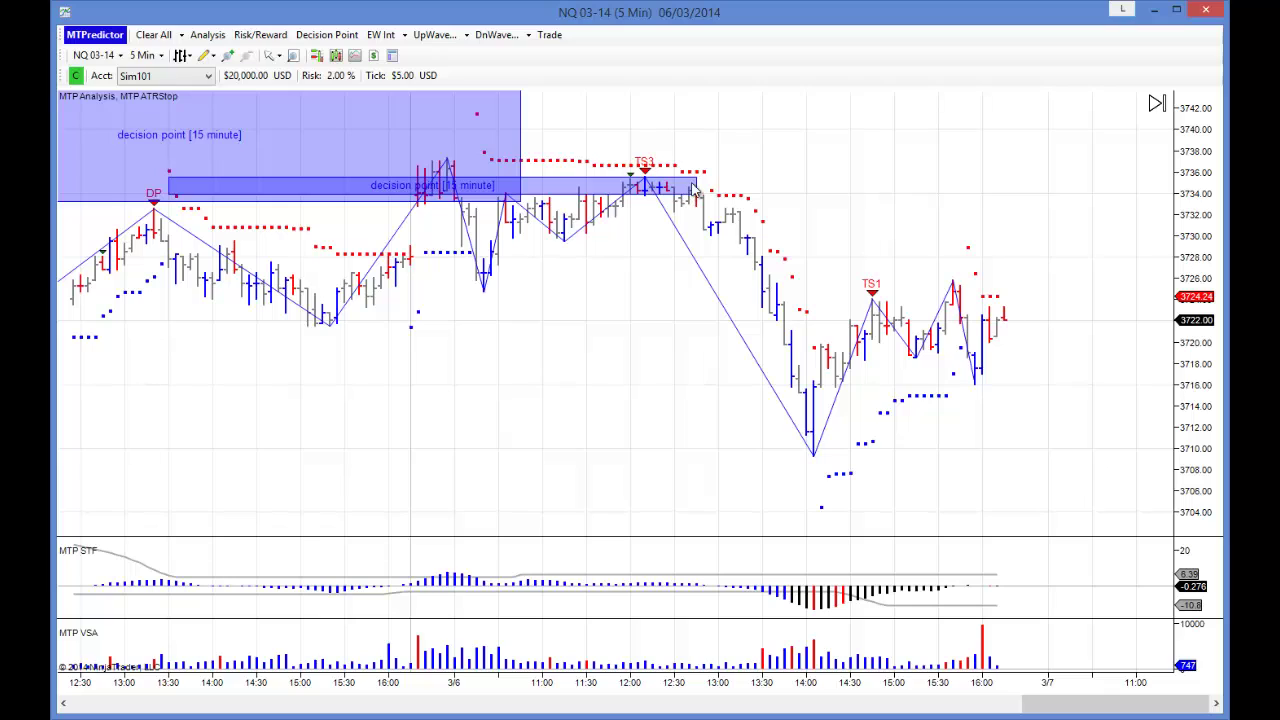
pyautogui.moveTo(693, 190); pyautogui.dragTo(549, 190)
pyautogui.click(524, 320)
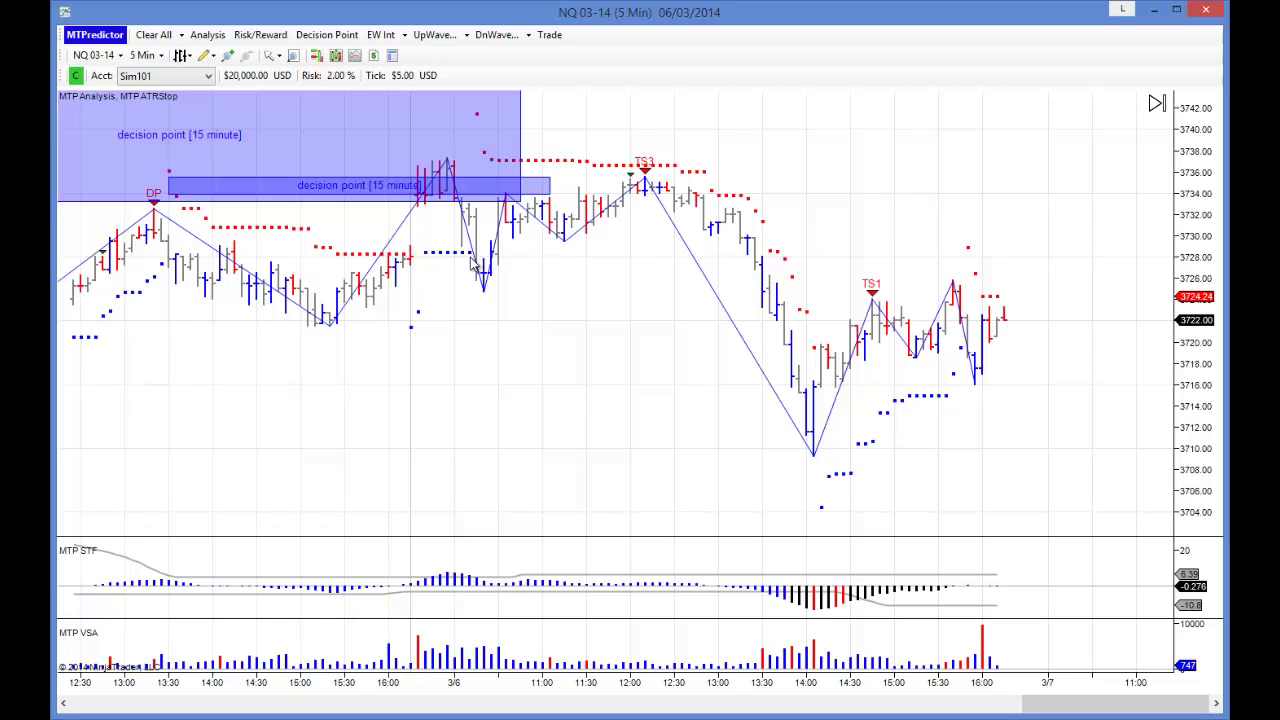
# Run Analysis from the TS3 high: short 11 contracts at 3734.00, stop 3735.75, 4.9 R/R at 3725.50.
pyautogui.rightClick(672, 190)
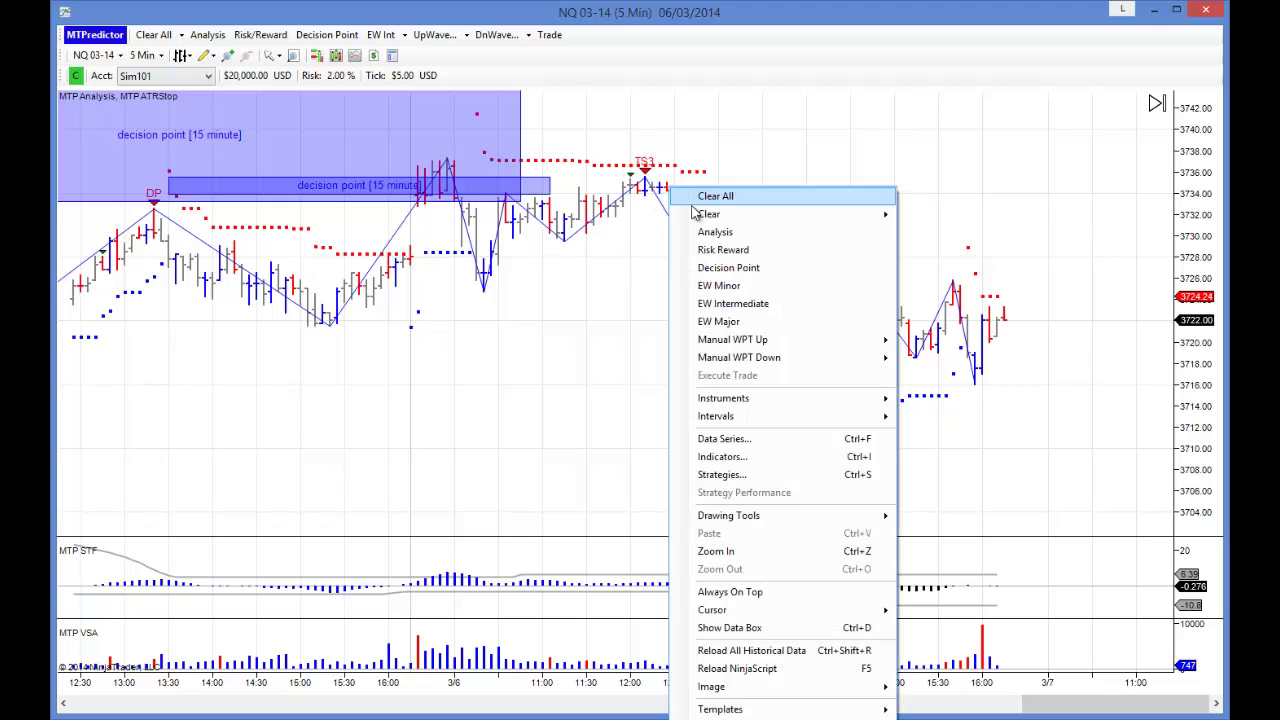
pyautogui.click(712, 232)
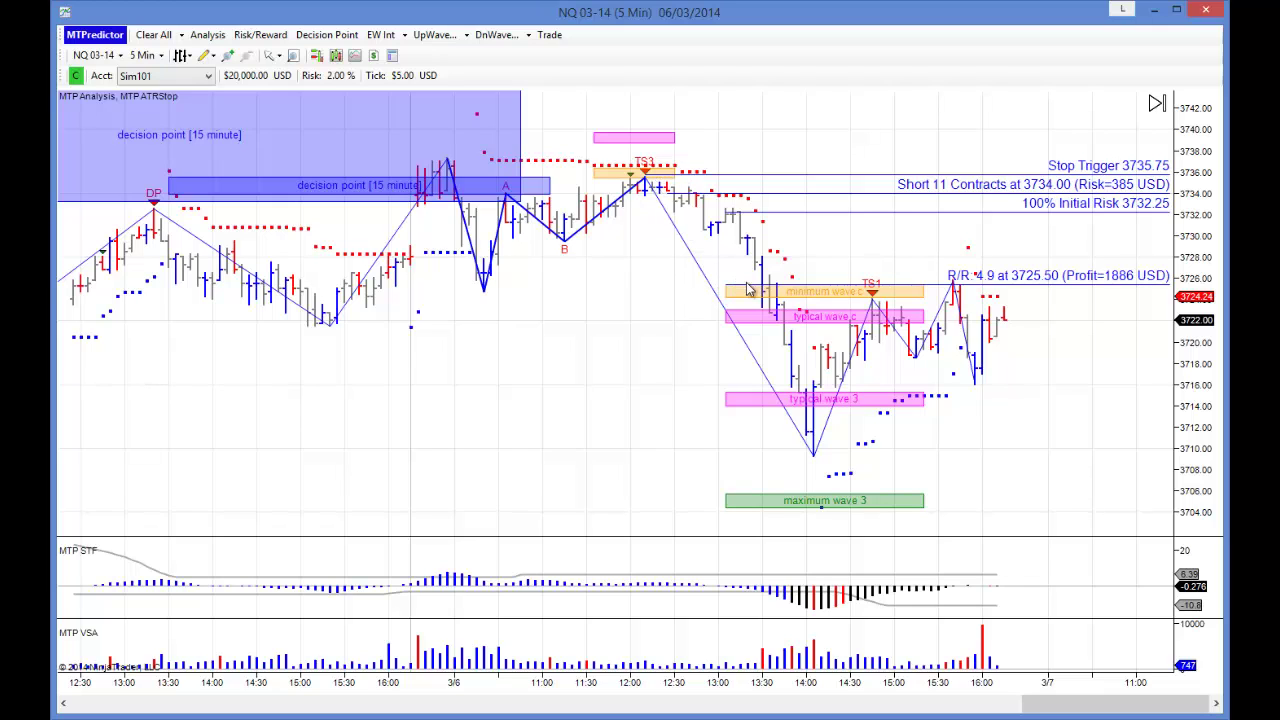
# Test a lower profit target at 3721.25, then clear all analysis from the chart.
pyautogui.scroll(-2, 508, 329)
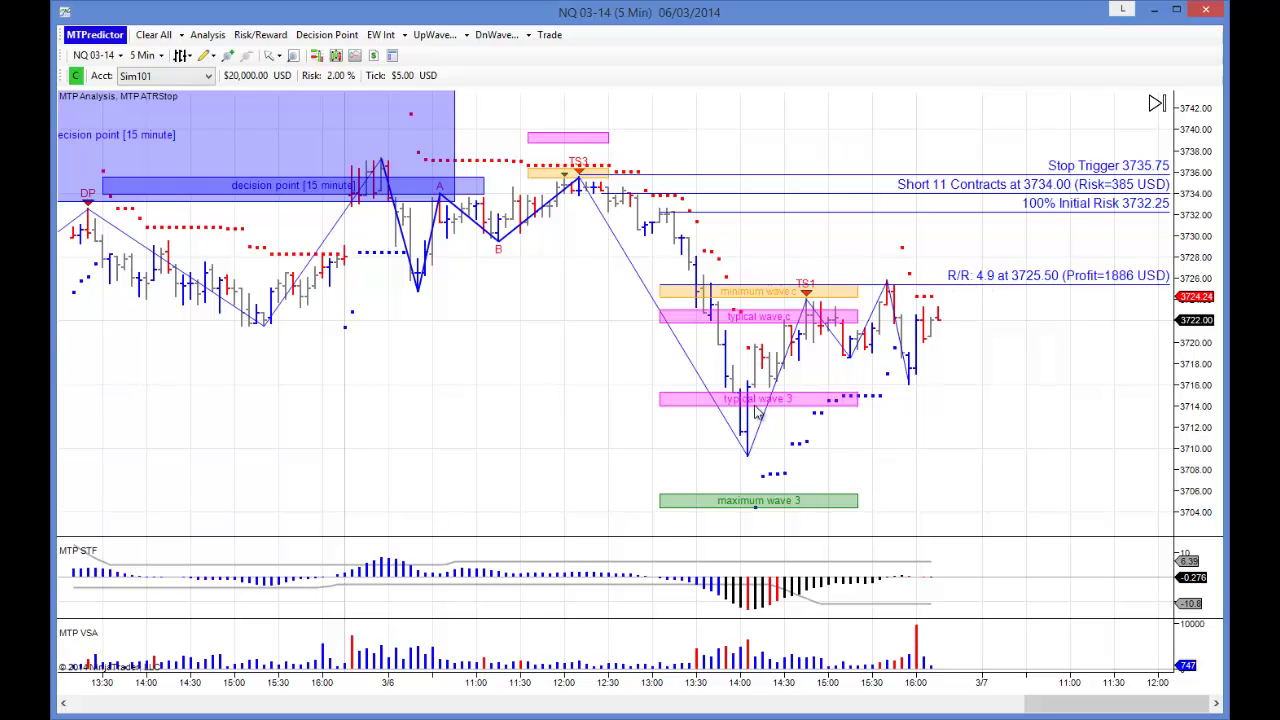
pyautogui.moveTo(869, 285); pyautogui.dragTo(890, 405)
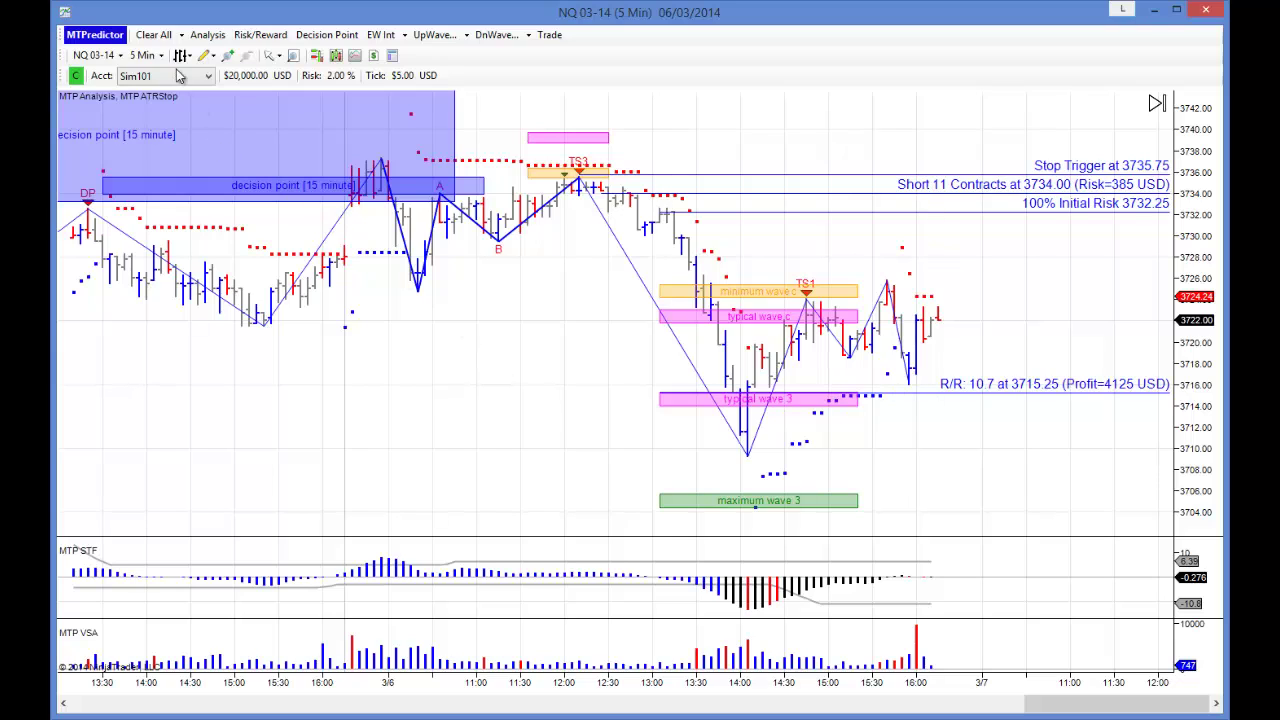
pyautogui.click(153, 34)
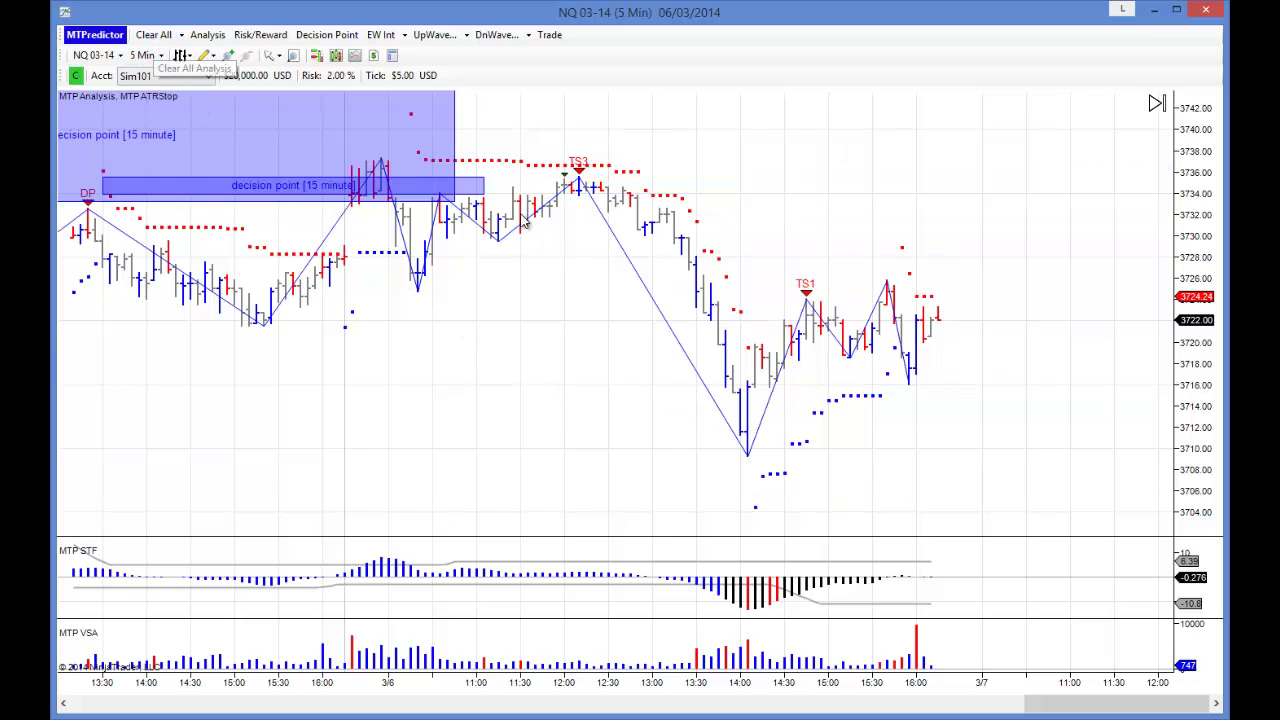
# Redraw the short plan near TS3: 11 contracts at 3733.75, stop 3735.50, 4.8 R/R at 3725.25.
pyautogui.rightClick(571, 189)
pyautogui.click(618, 234)
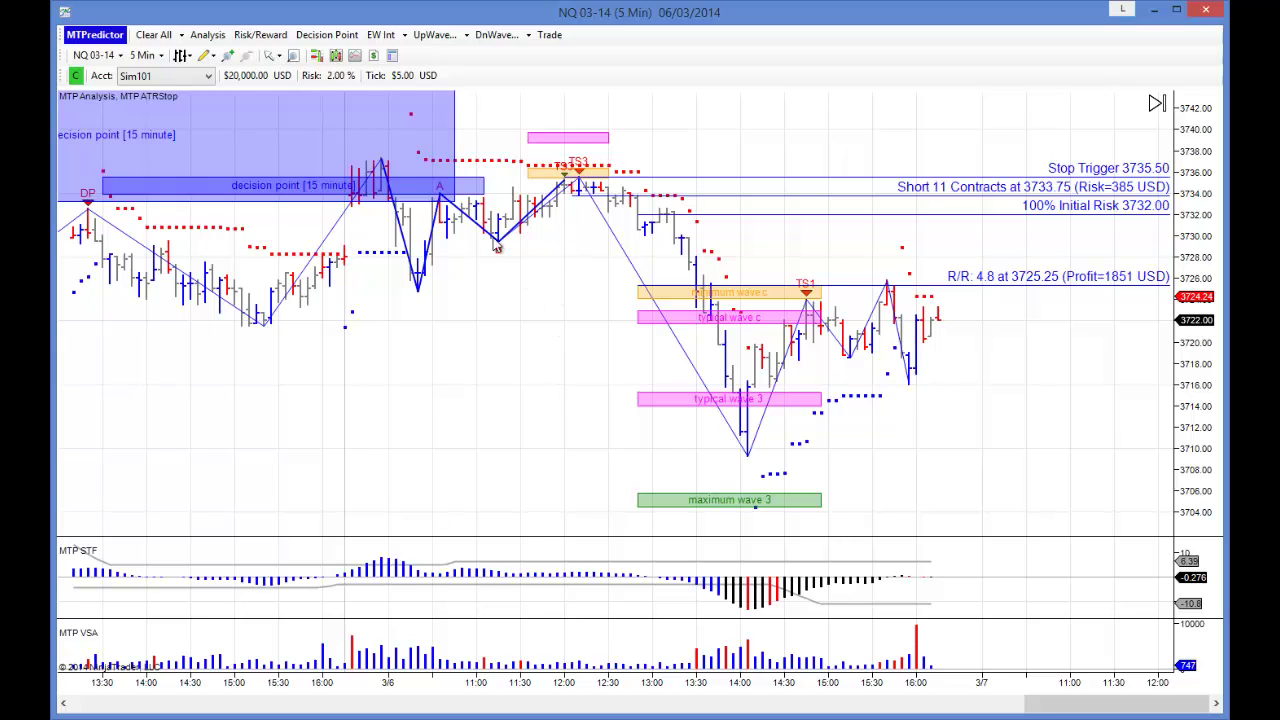
pyautogui.rightClick(605, 193)
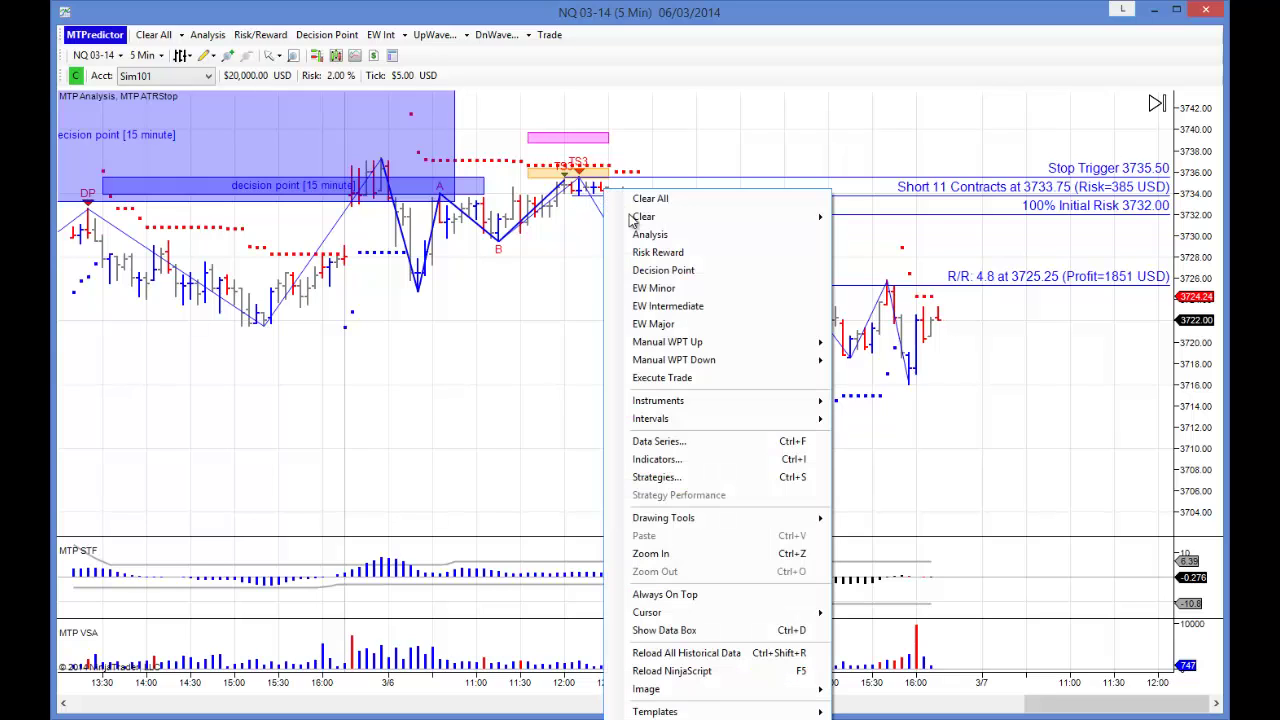
# Rerun Analysis and lower the target to 3715.25, giving a 10.7 R/R short at 3734.00.
pyautogui.click(656, 238)
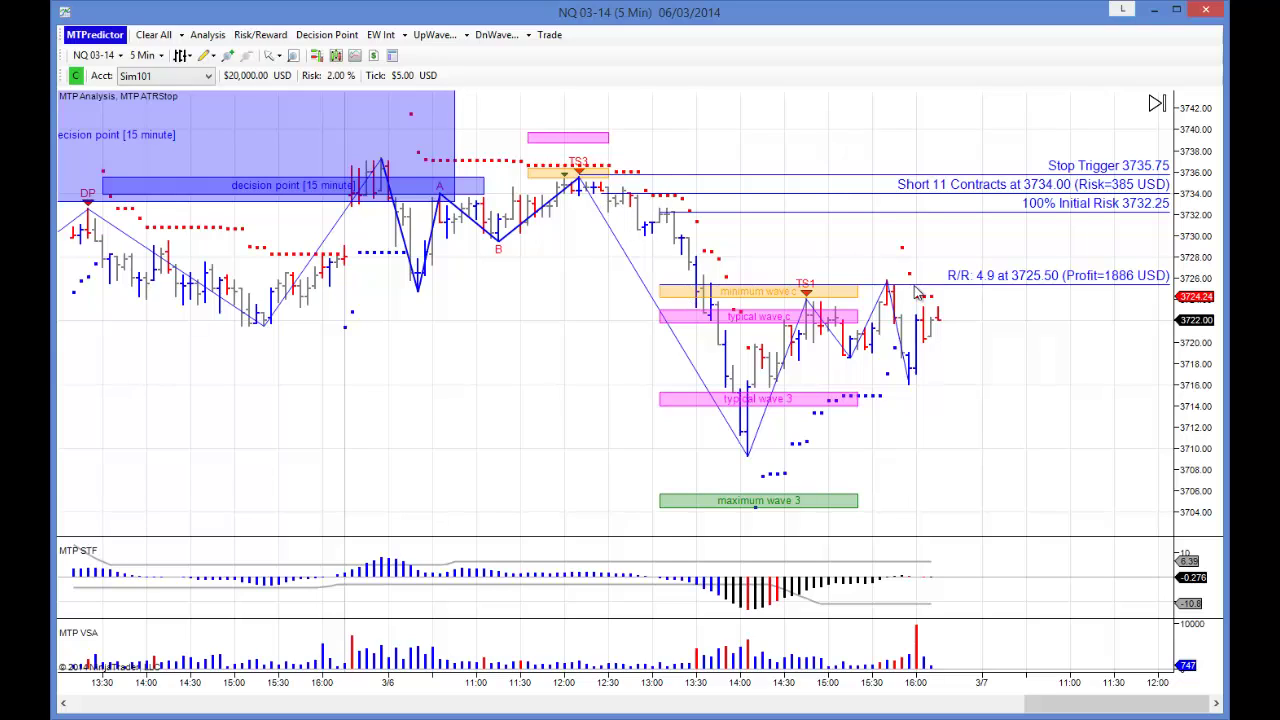
pyautogui.moveTo(916, 295); pyautogui.dragTo(920, 395)
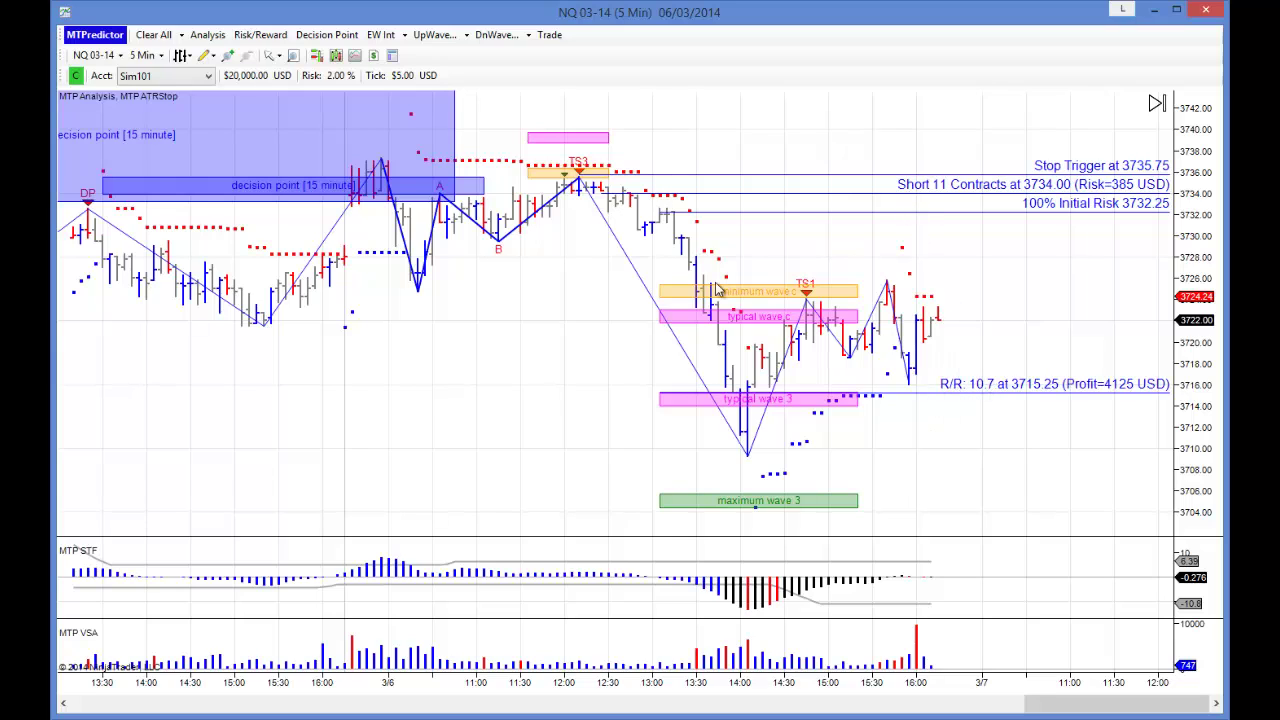
pyautogui.moveTo(422, 377); pyautogui.dragTo(450, 375)
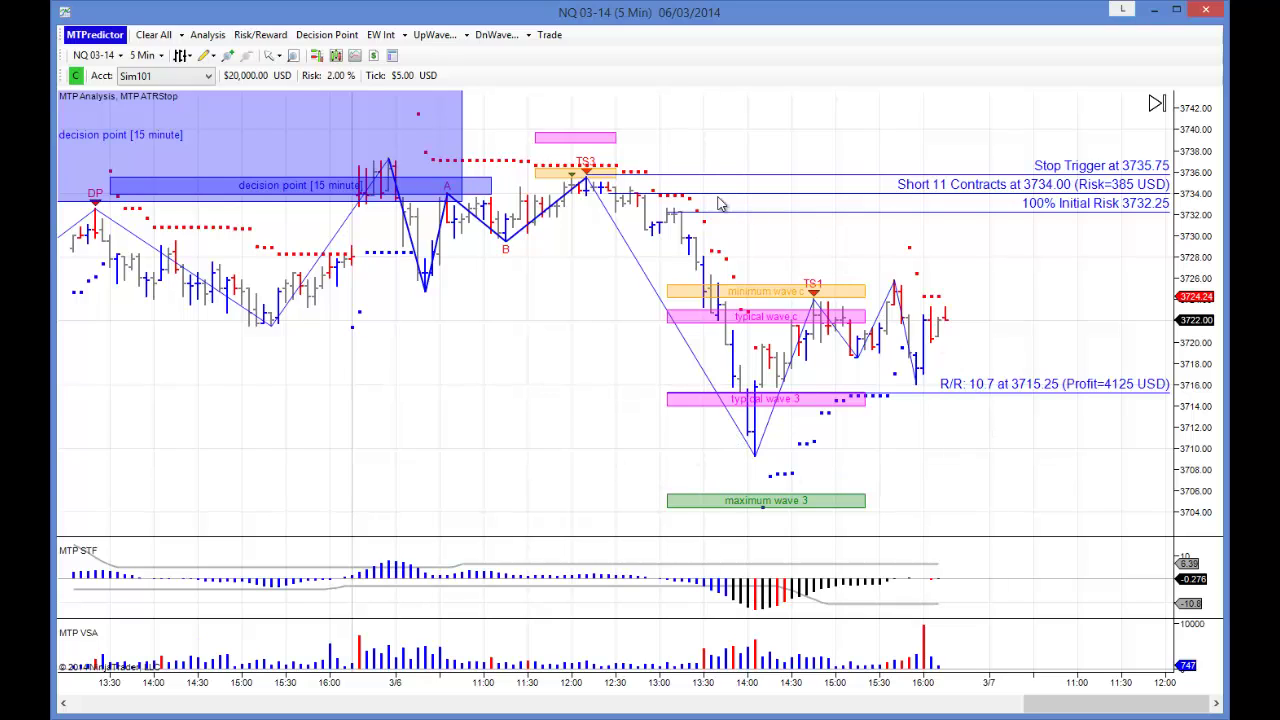
pyautogui.scroll(-1, 334, 432)
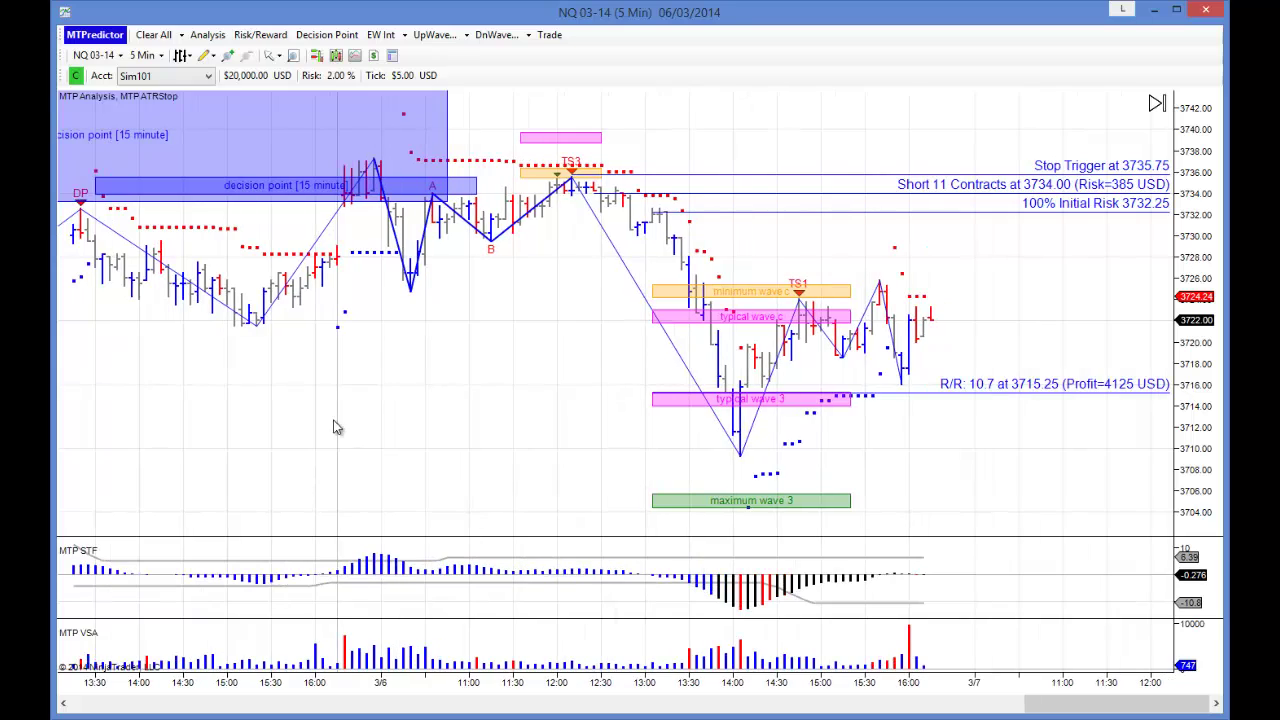